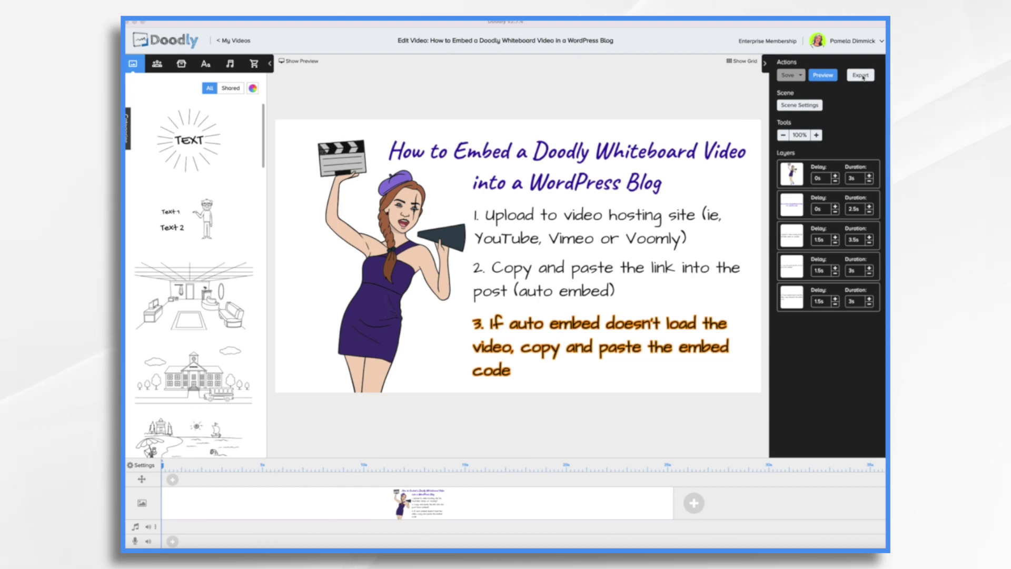
- Set the Doodly export resolution to 720p, then close export settings without exporting
left_click(862, 76)
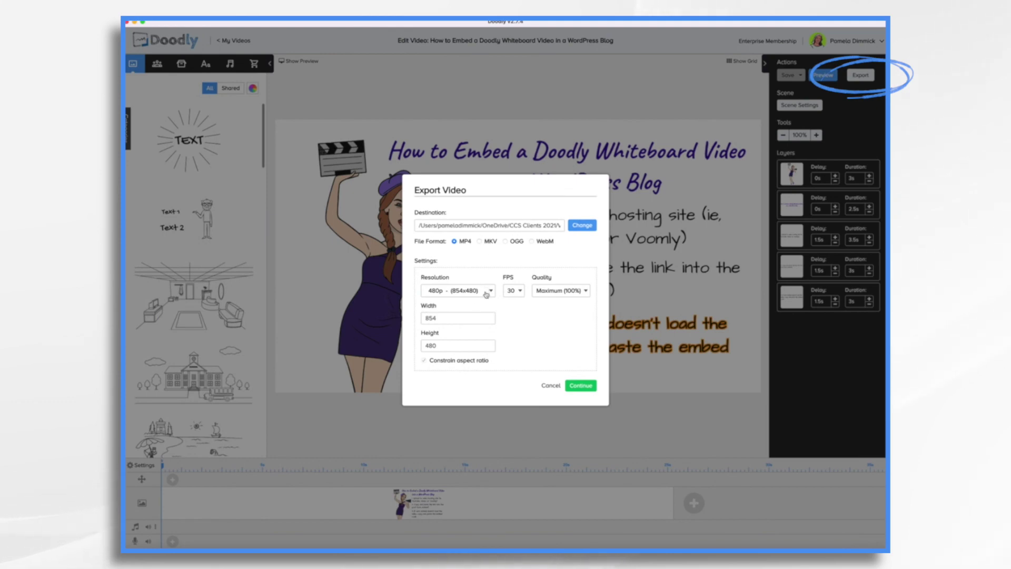
left_click(488, 291)
left_click(470, 301)
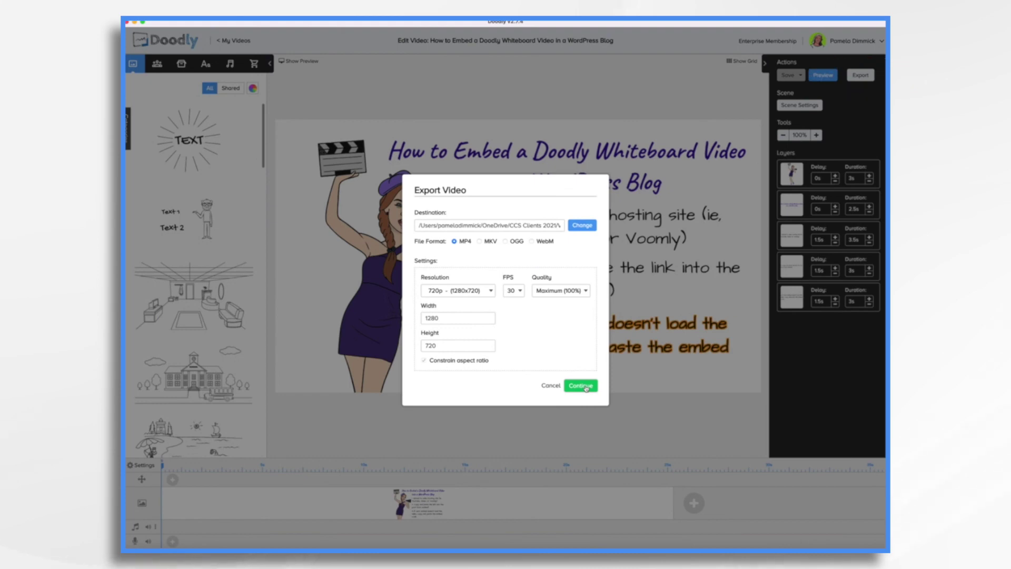
left_click(550, 386)
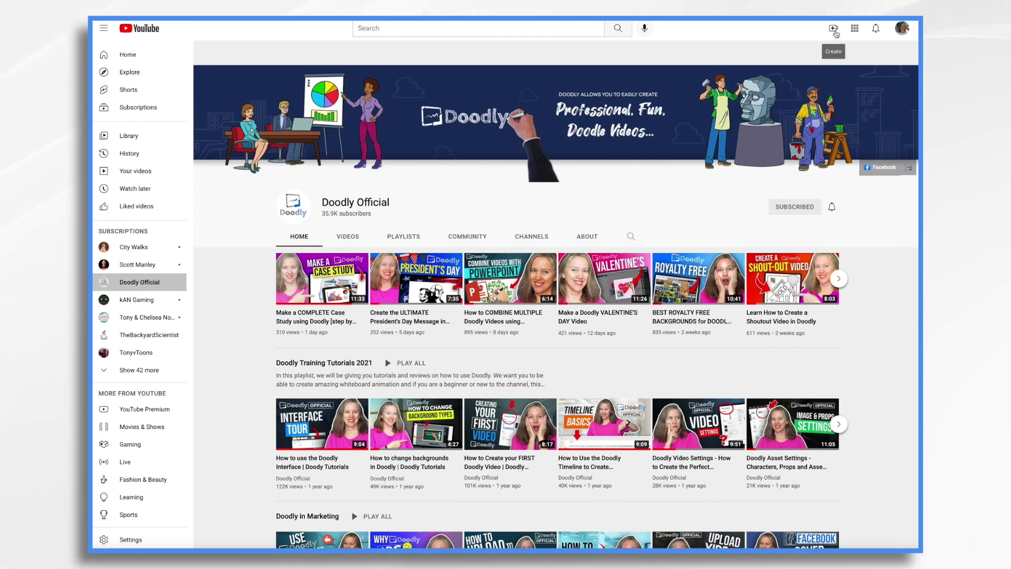
- Upload the exported Doodly MP4 file to the YouTube channel
left_click(834, 29)
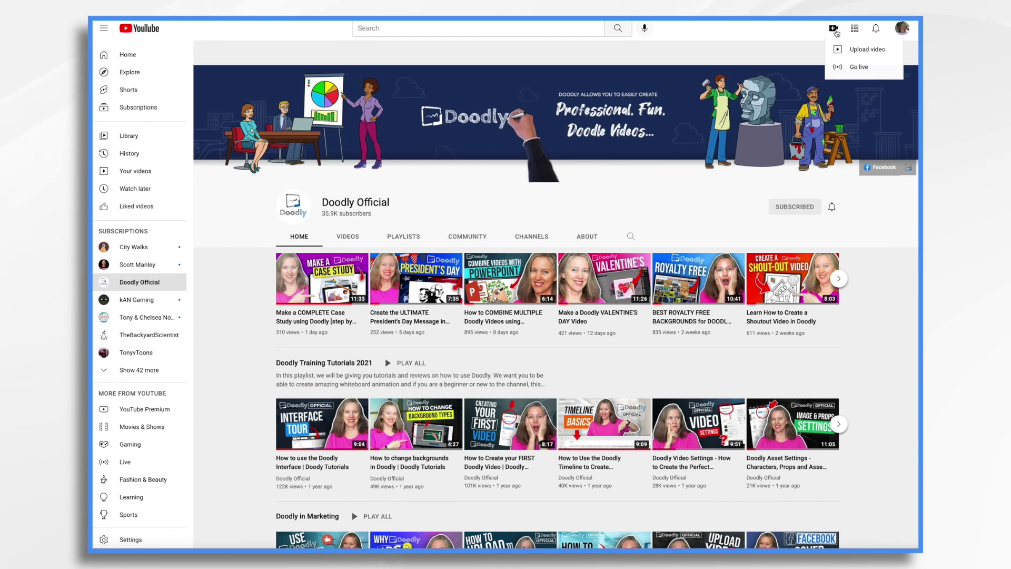
left_click(858, 50)
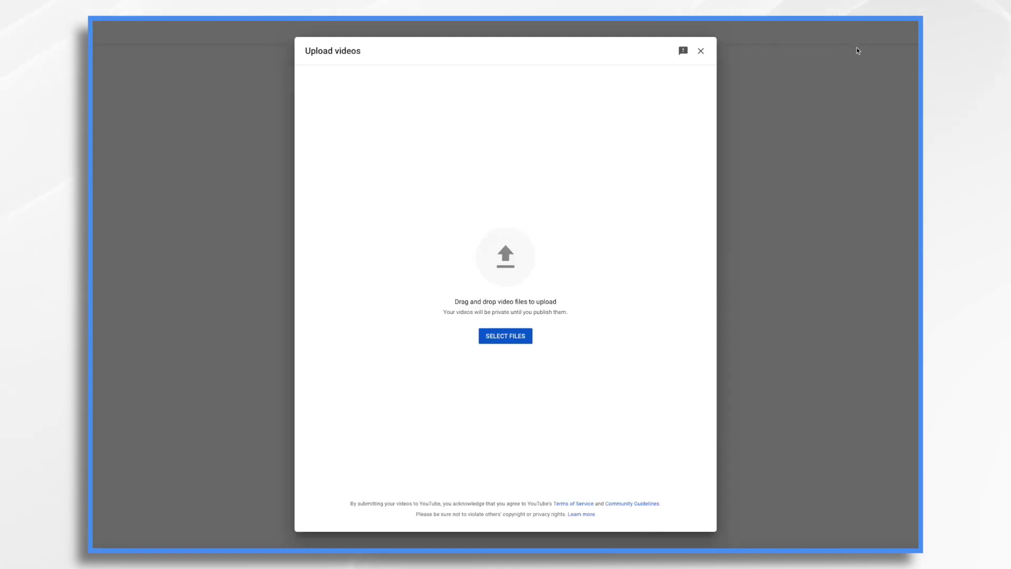
left_click(506, 334)
key("Return")
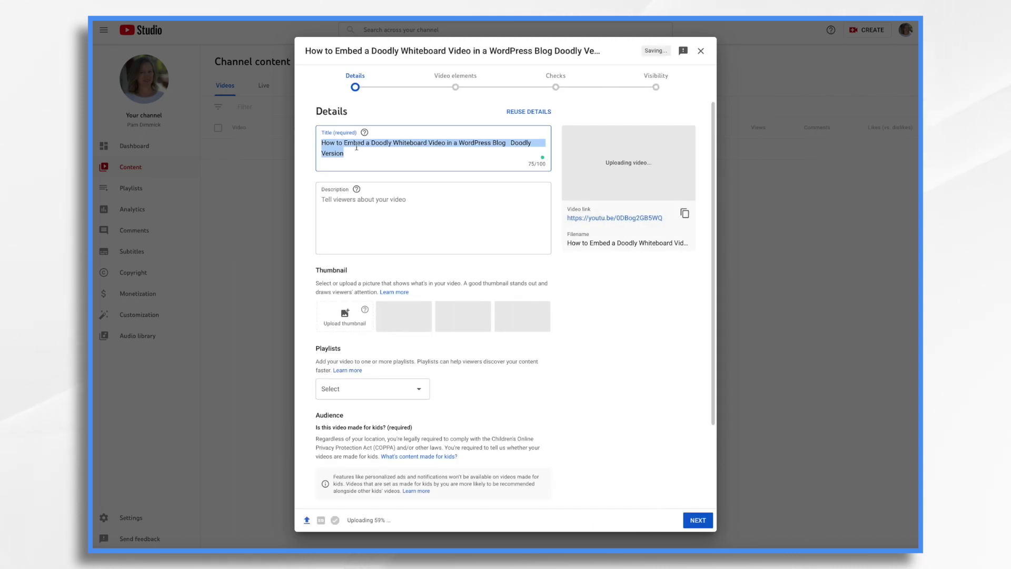
- Save the uploaded video as Unlisted and copy its YouTube share link
left_click(369, 206)
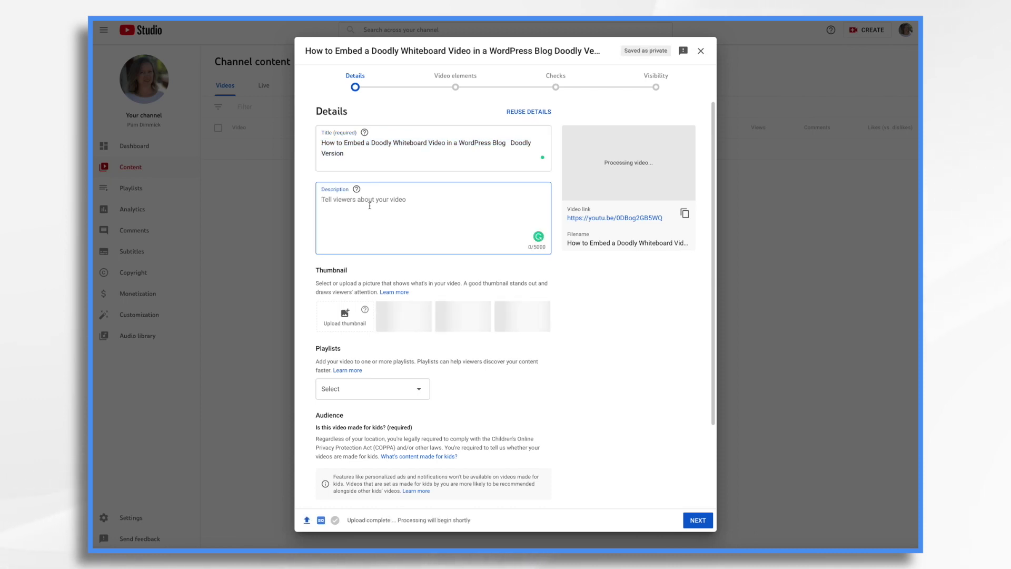
scroll(465, 369, "down", 2)
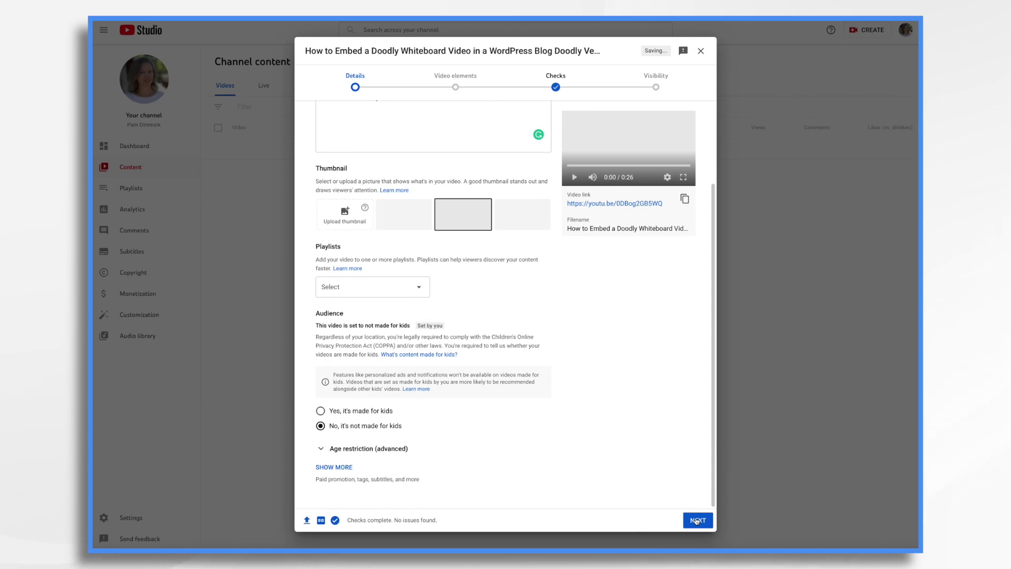
left_click(697, 521)
double_click(697, 521)
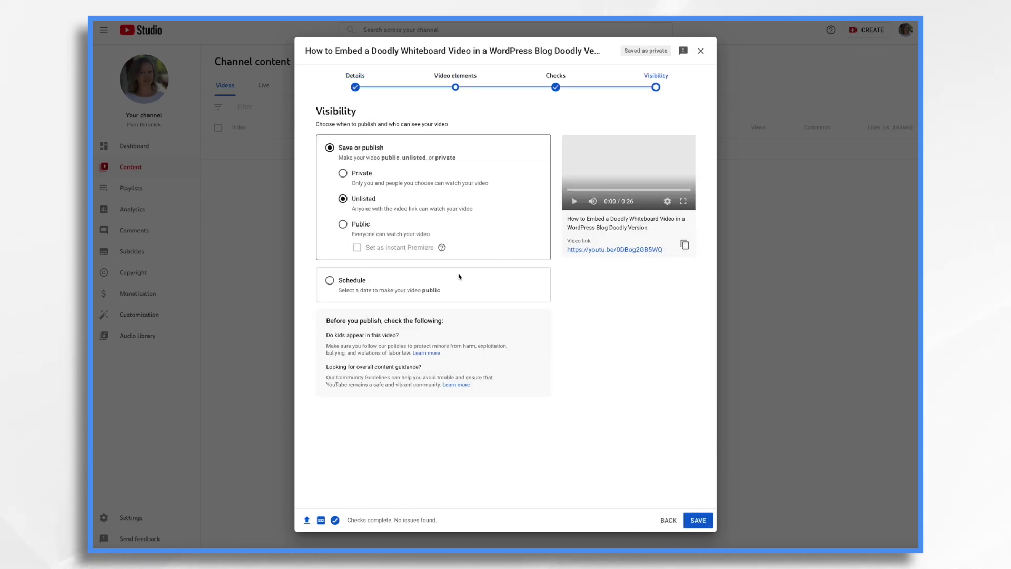
left_click(699, 520)
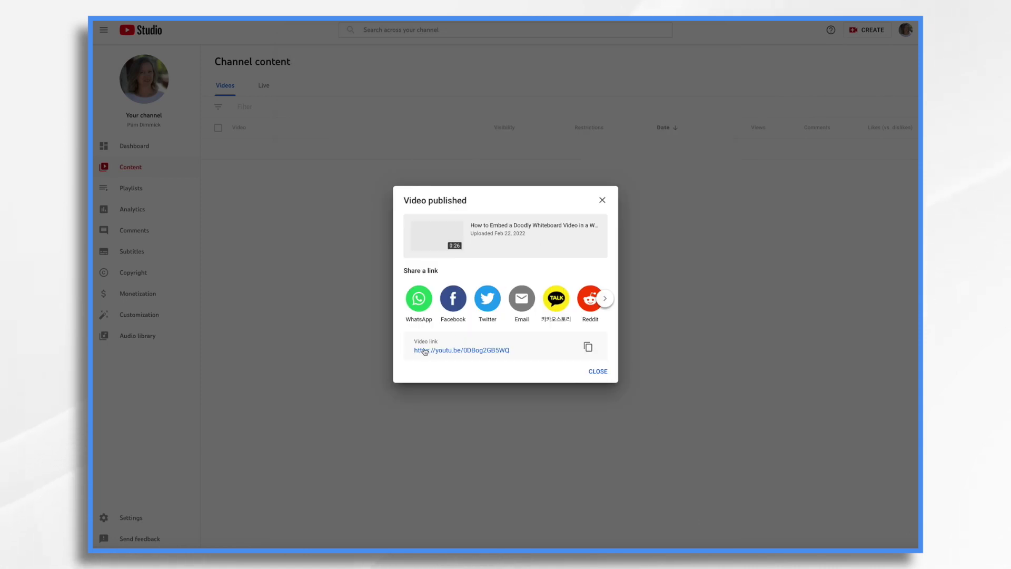
left_click(588, 349)
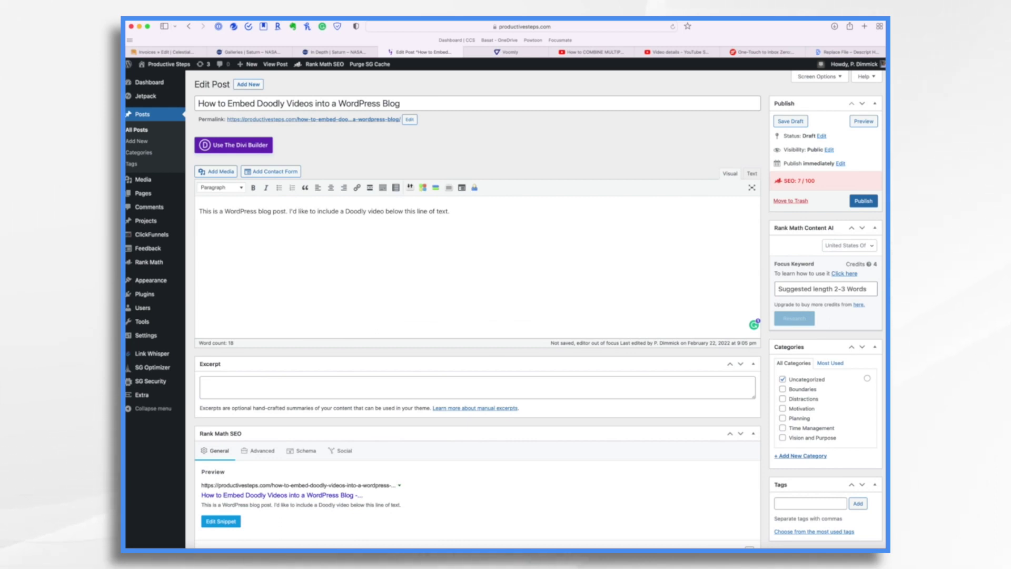
- Paste the YouTube link on a new line below the intro sentence and preview the draft
key("Return")
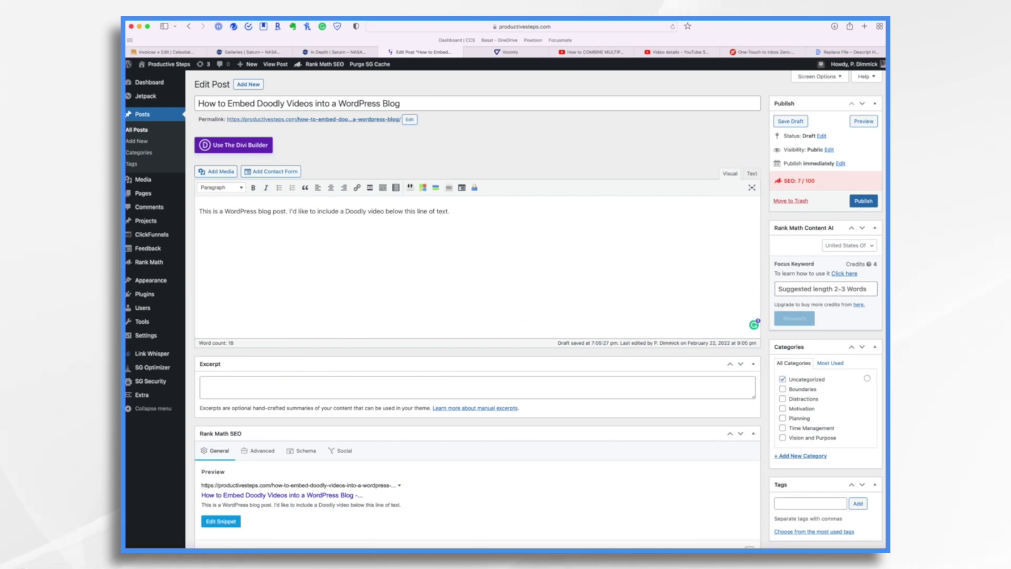
key("super+v")
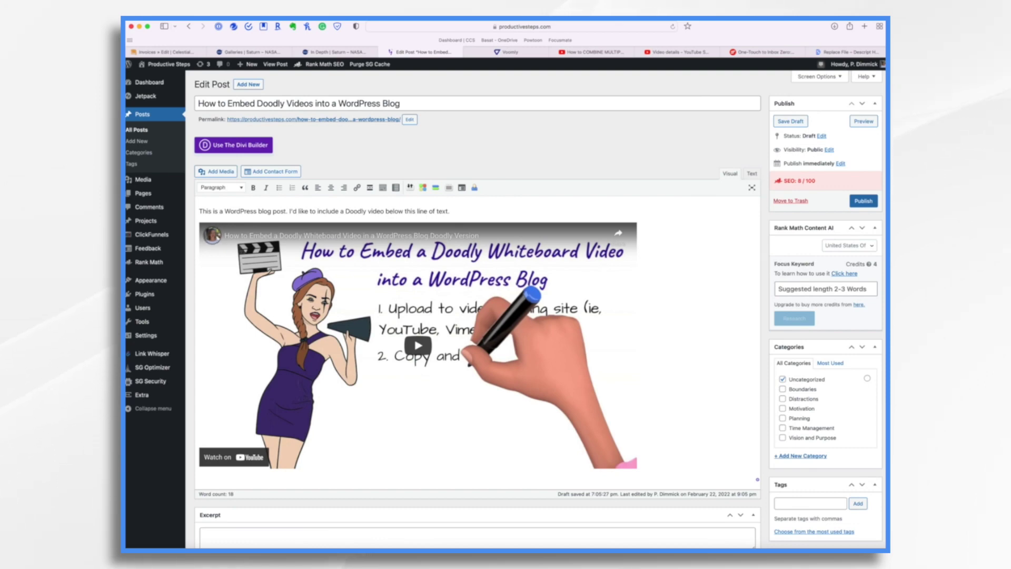
left_click(863, 121)
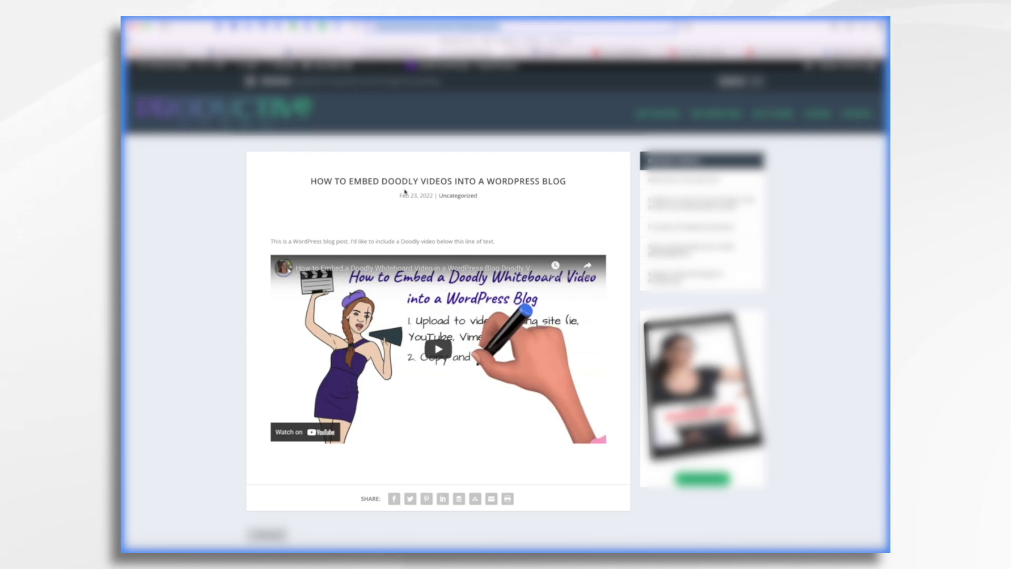
- Play the embedded video in the preview, then delete the YouTube embed in the editor
left_click(439, 351)
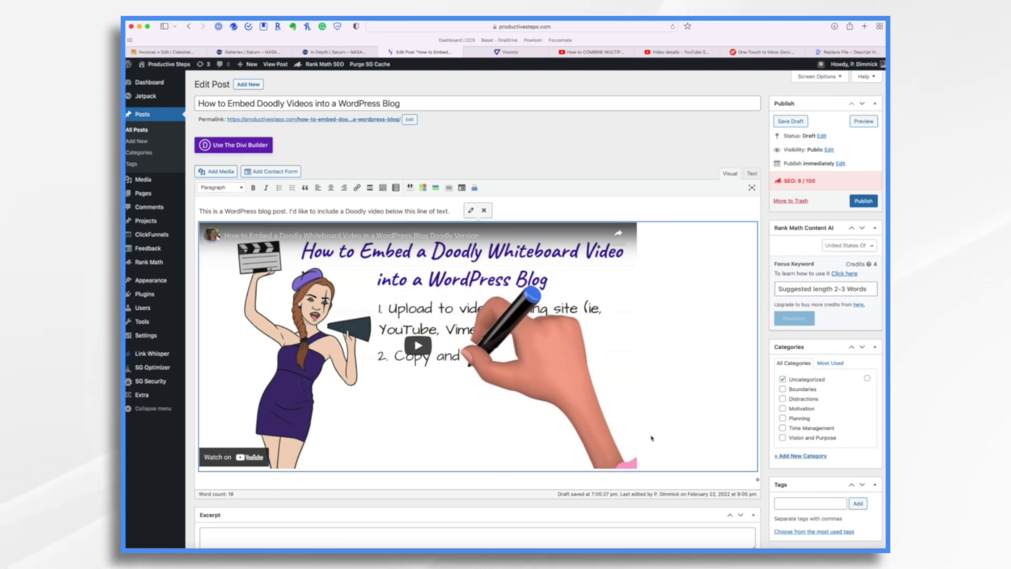
key("BackSpace")
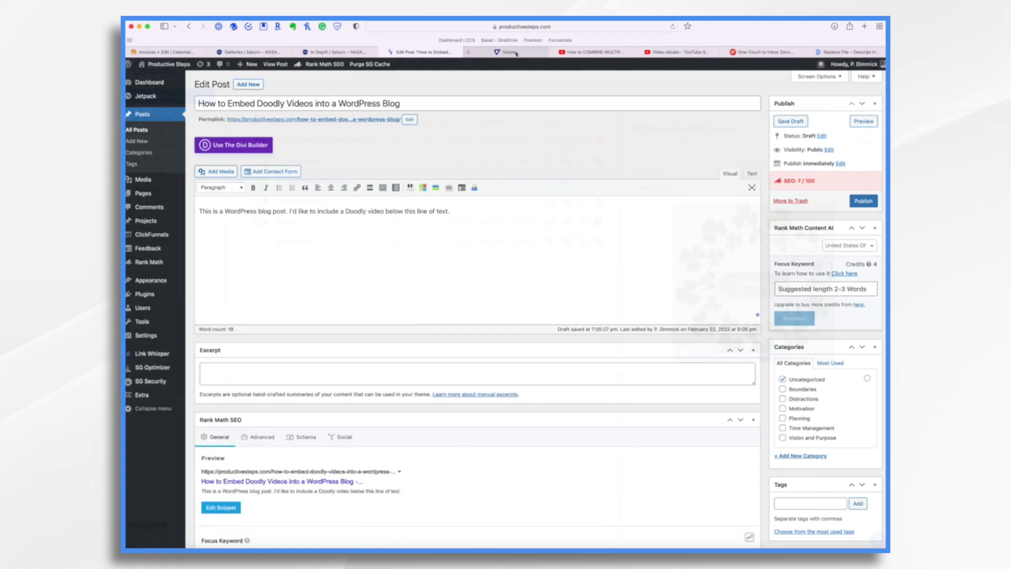
- Select the Doodly tutorial video in Voomly and copy its embed code to the clipboard
left_click(509, 52)
left_click(333, 140)
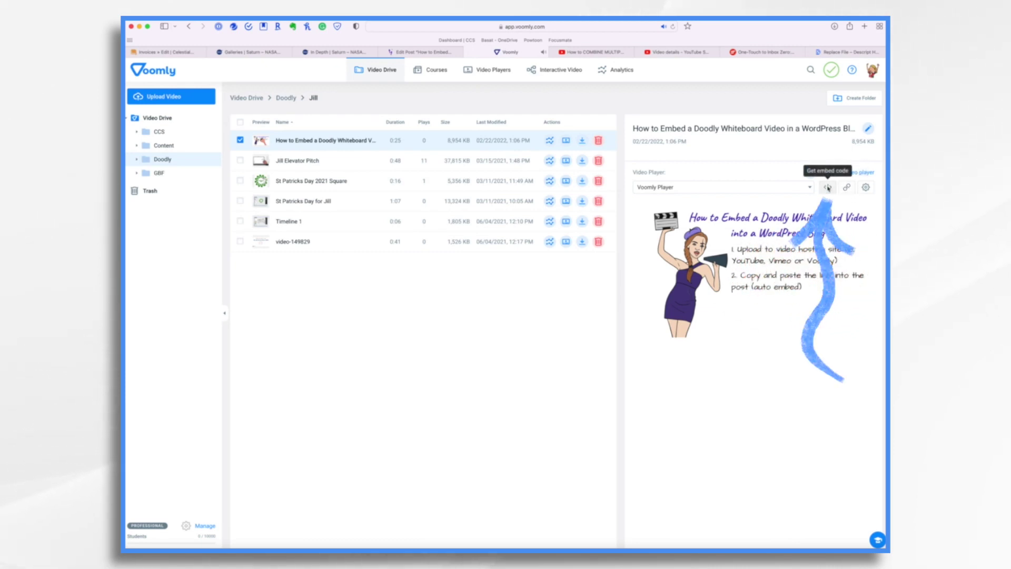
left_click(828, 187)
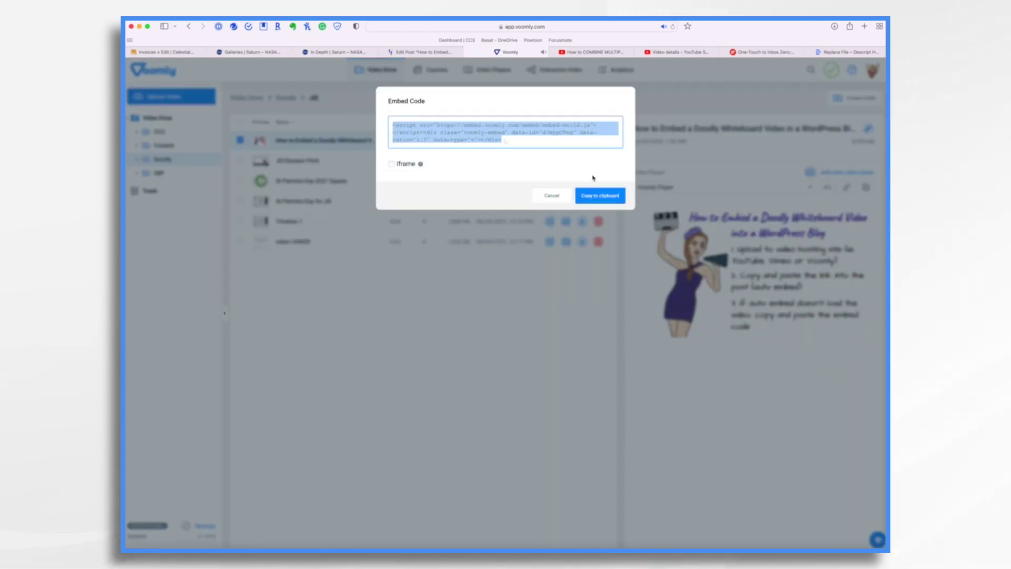
left_click(604, 196)
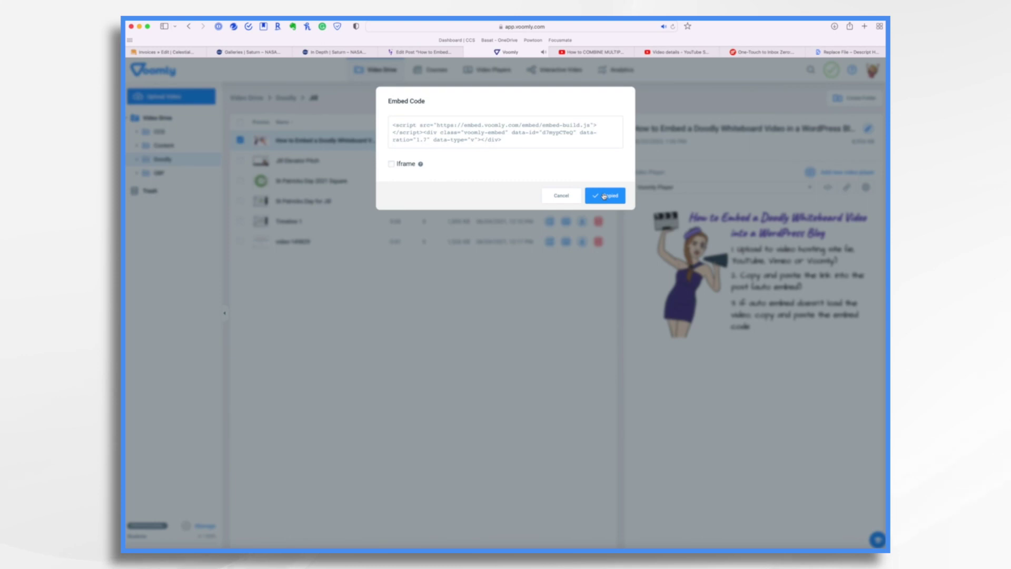
left_click(420, 53)
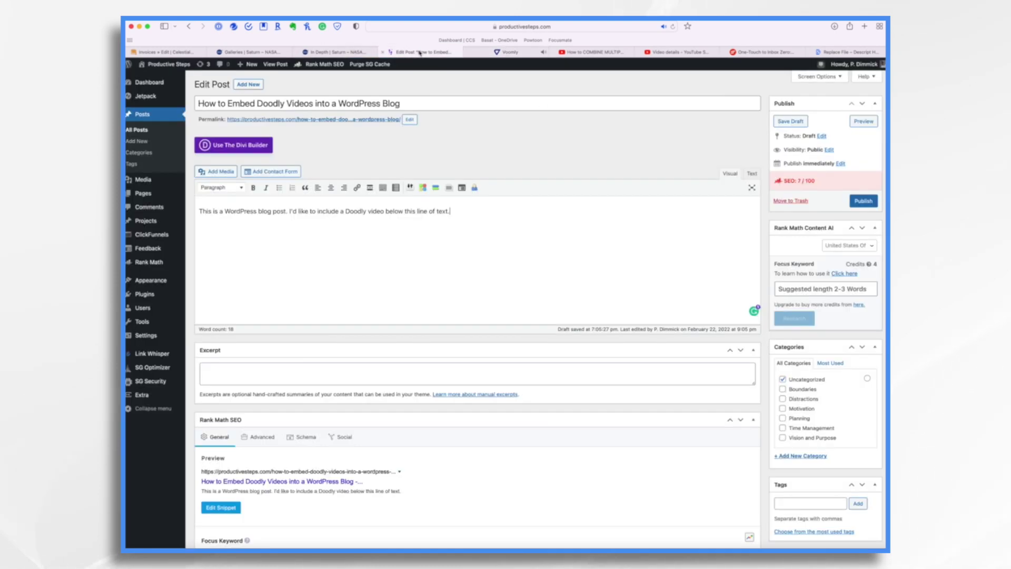
- In the Text view, paste the Voomly embed code on a new line below the intro sentence
left_click(753, 175)
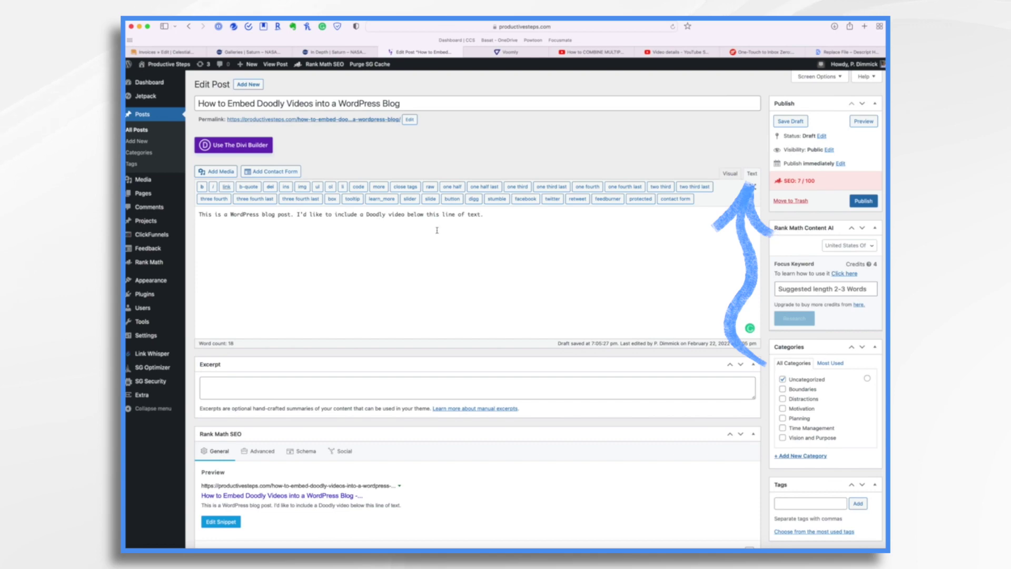
key("Return")
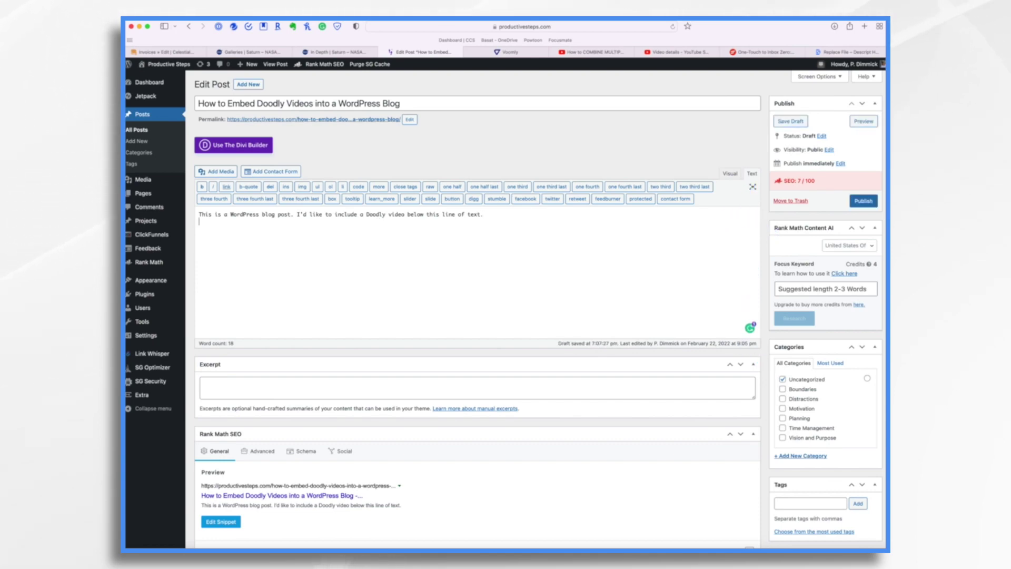
key("super+v")
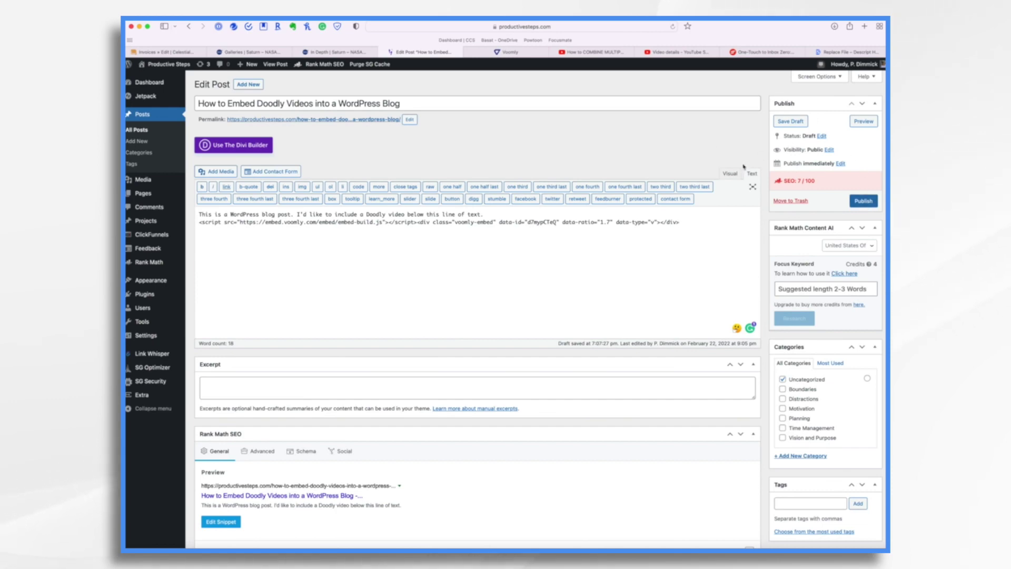
left_click(730, 174)
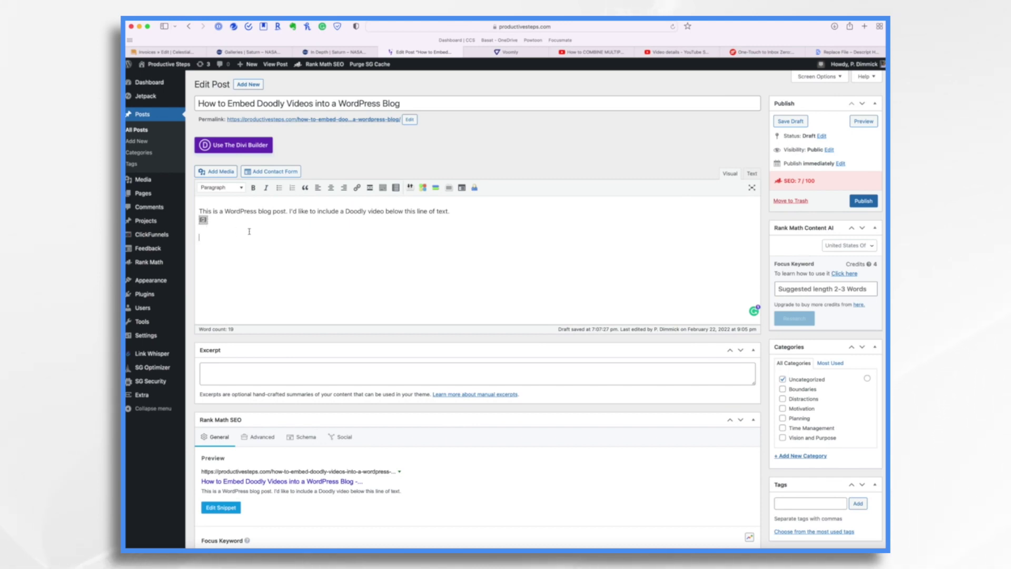
- Publish the post and view the live page with the Voomly video
left_click(867, 204)
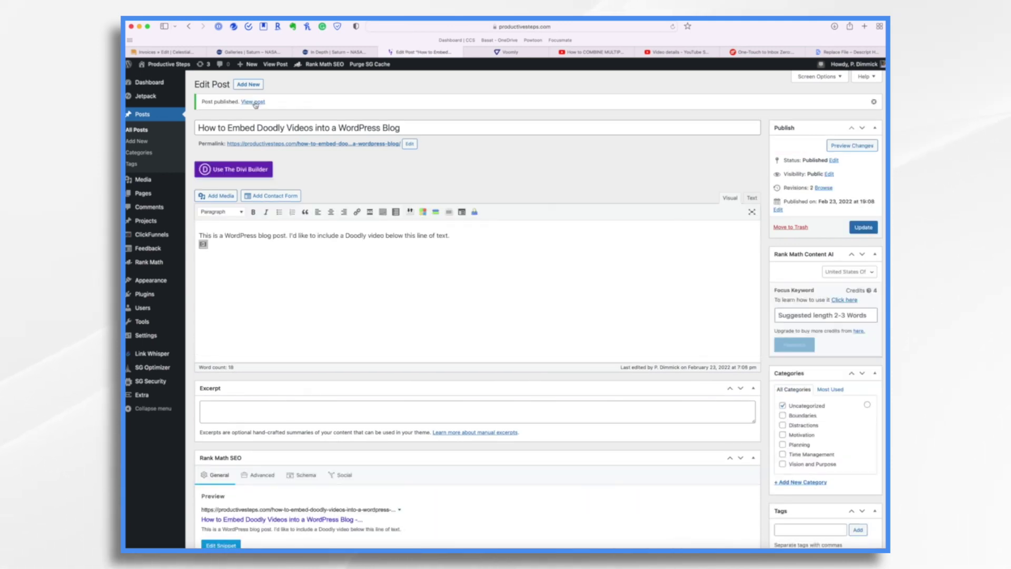
left_click(256, 102)
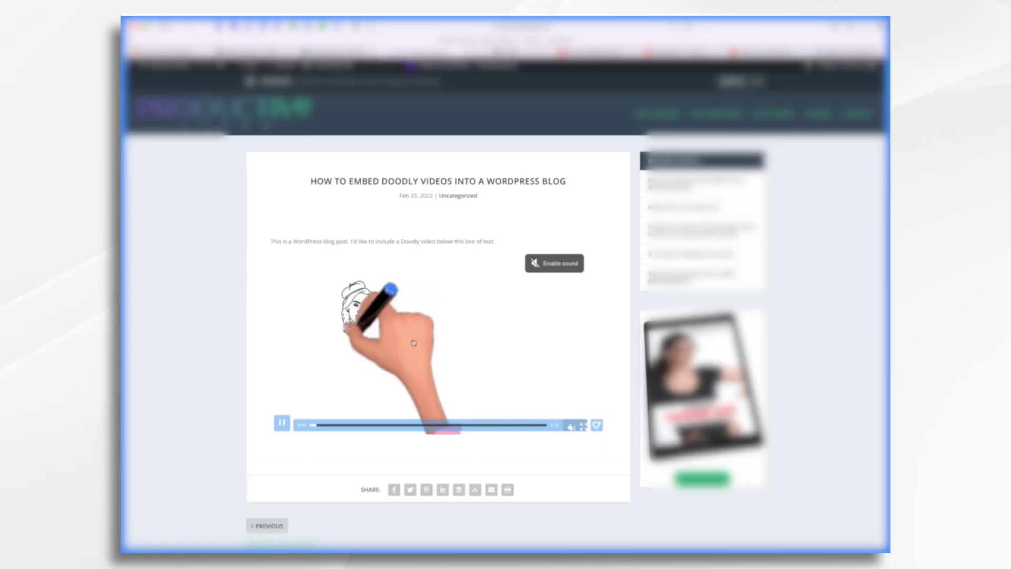